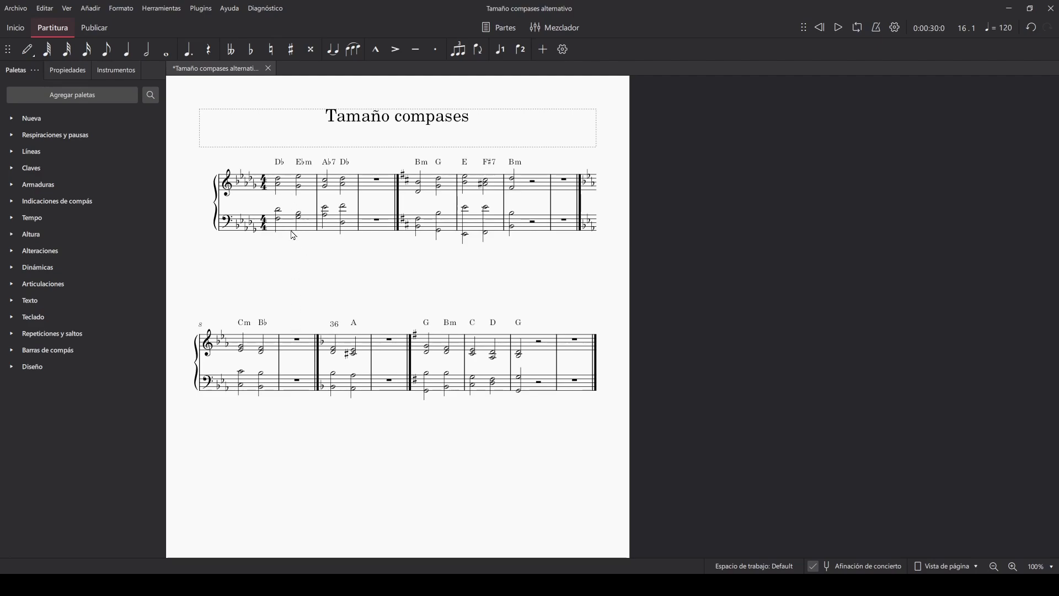
Raise the expansion factor of measure 1 to 2.20 in its measure properties and apply the change
left_click(291, 190)
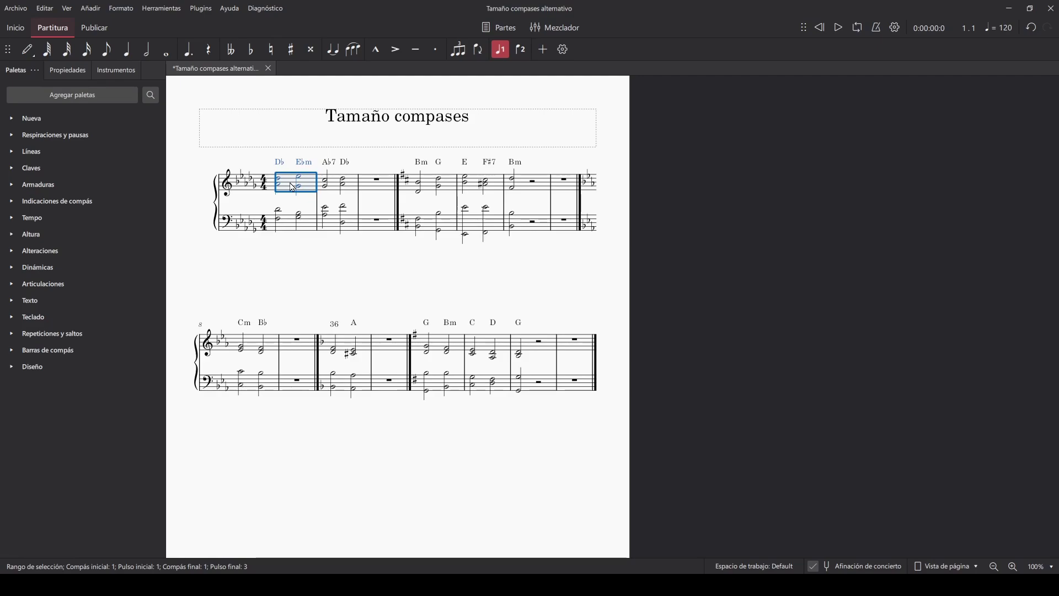
right_click(293, 188)
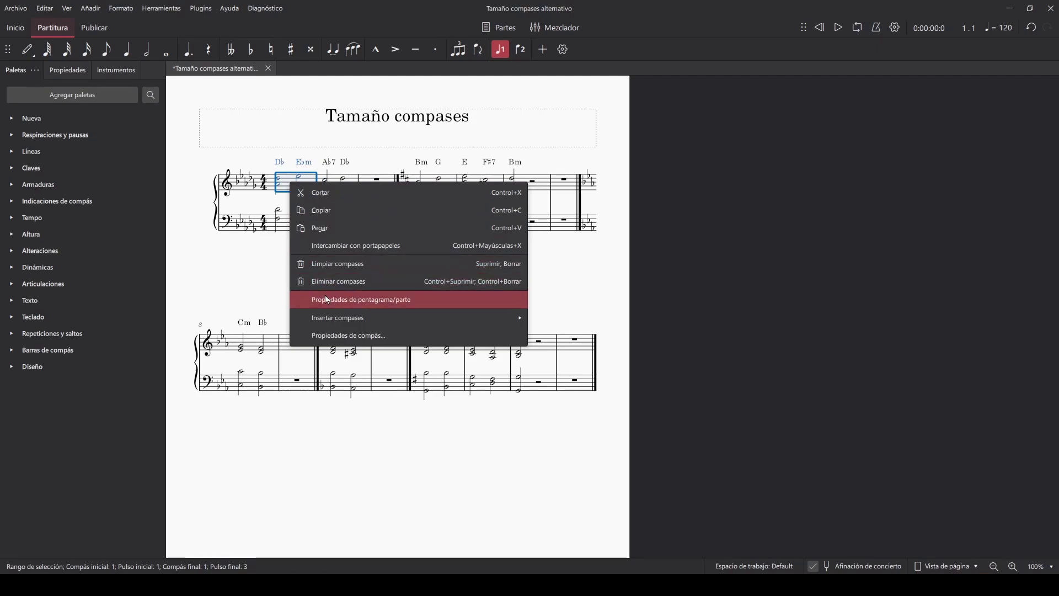
mouse_move(323, 320)
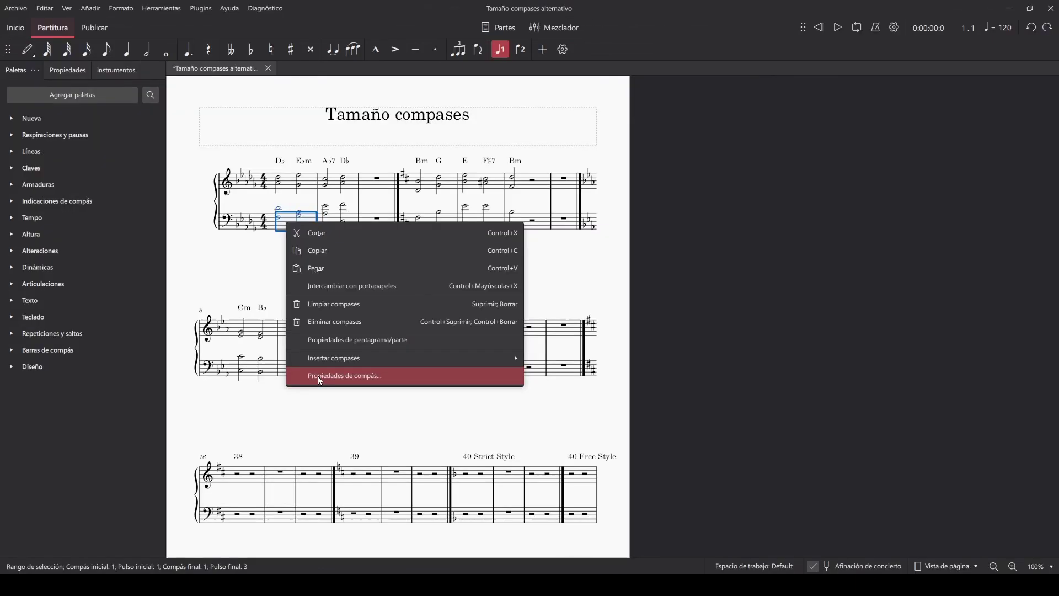
left_click(318, 375)
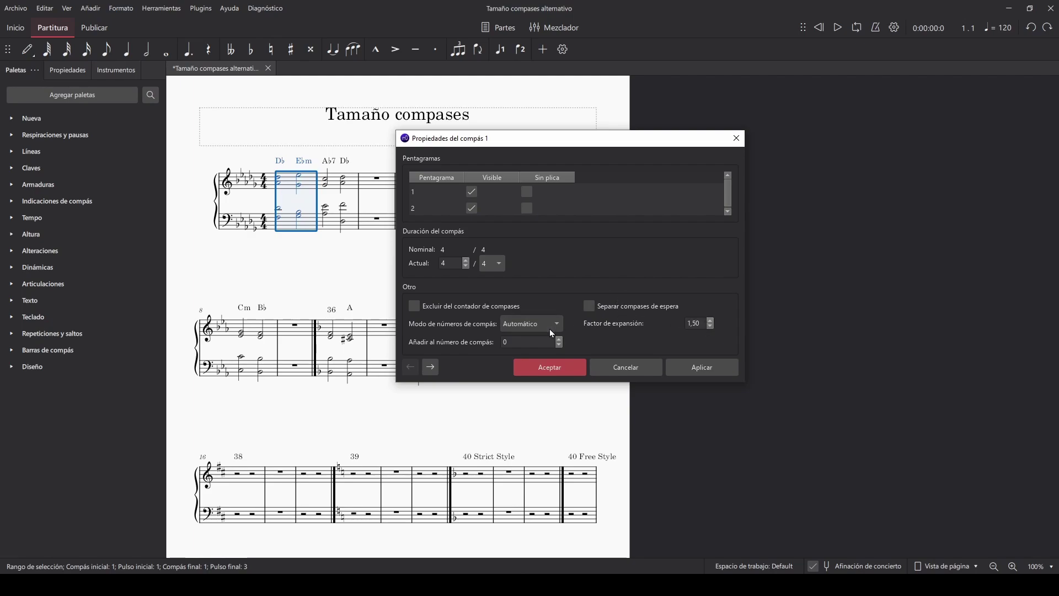
left_click(710, 320)
left_click(711, 320)
left_click(711, 320)
left_click(711, 320)
left_click(711, 320)
left_click(712, 320)
left_click(712, 321)
left_click(705, 370)
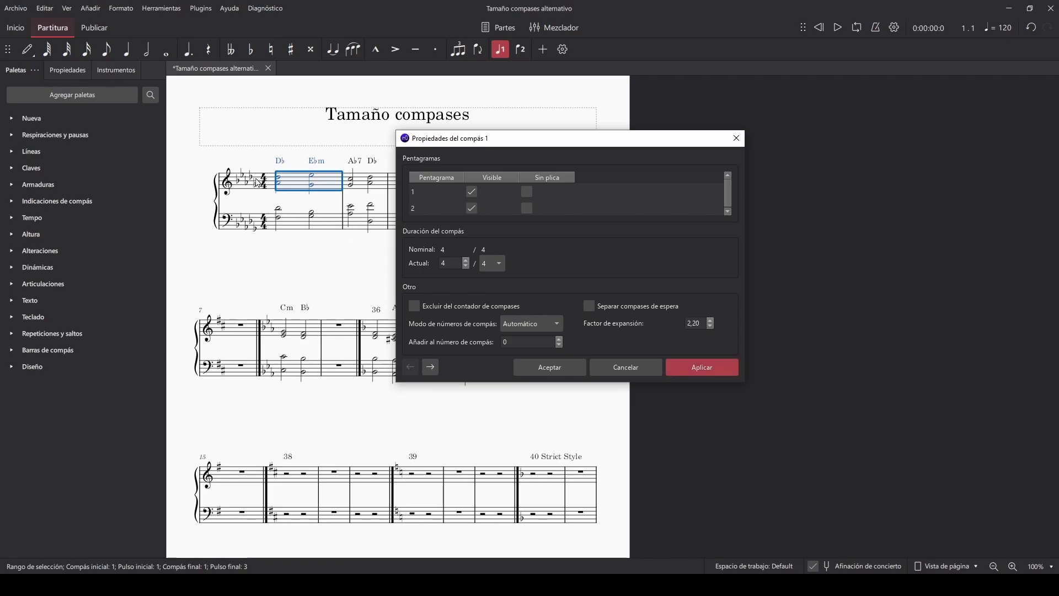
left_click(528, 367)
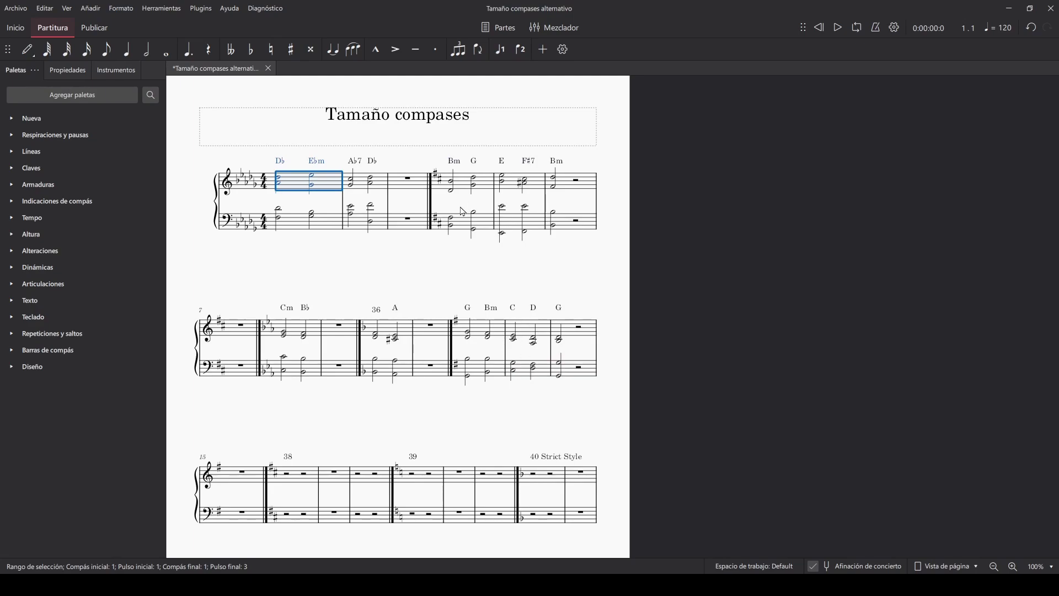
Set the expansion factor of measure 2 to 3.50 in its measure properties
left_click(367, 192)
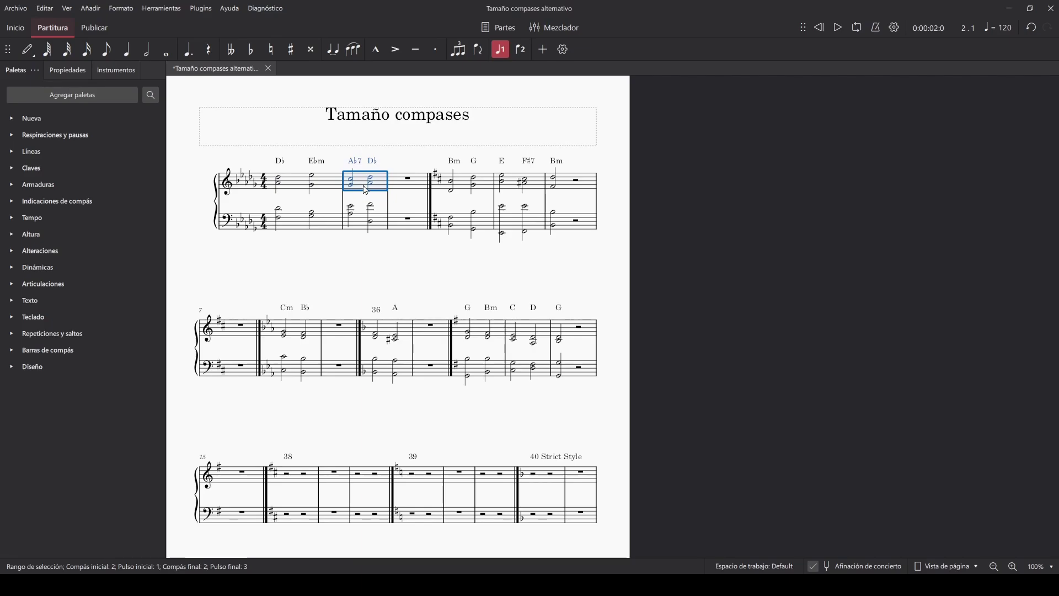
right_click(366, 191)
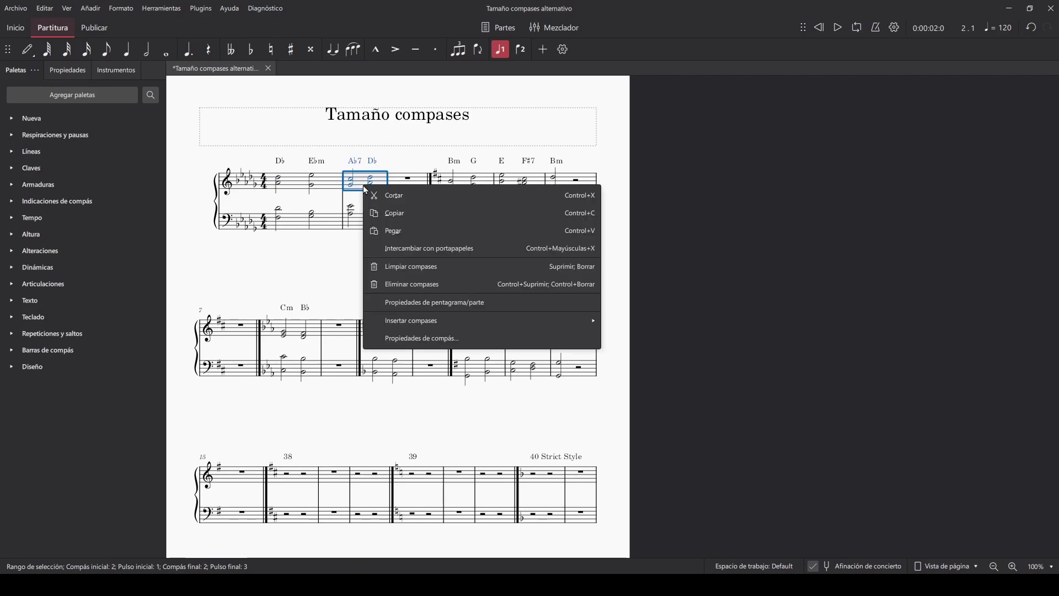
left_click(403, 337)
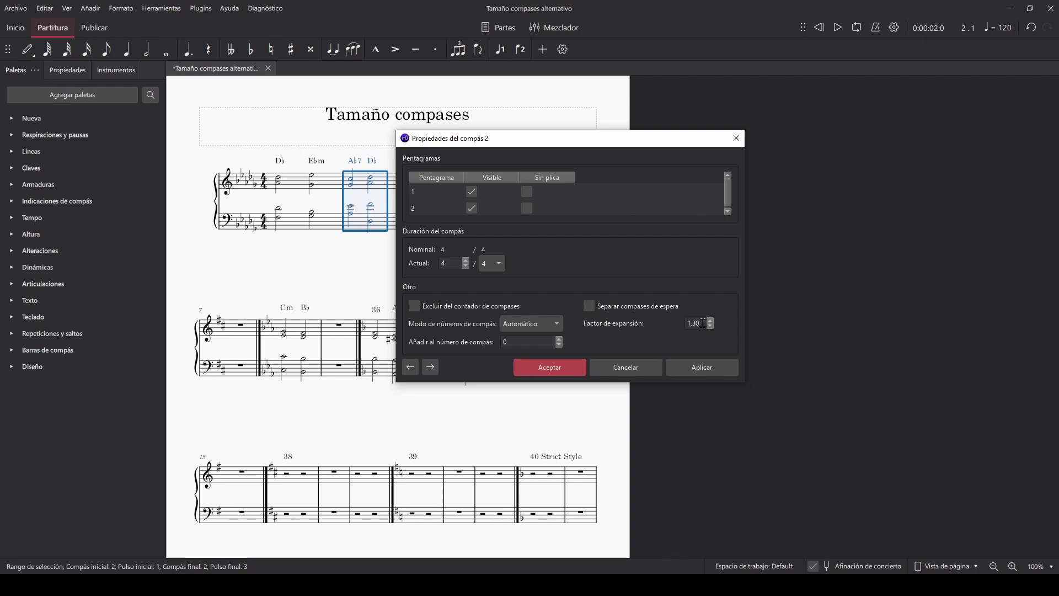
left_click_drag(704, 323, 684, 328)
type("3,5")
left_click(712, 367)
left_click_drag(470, 140, 556, 138)
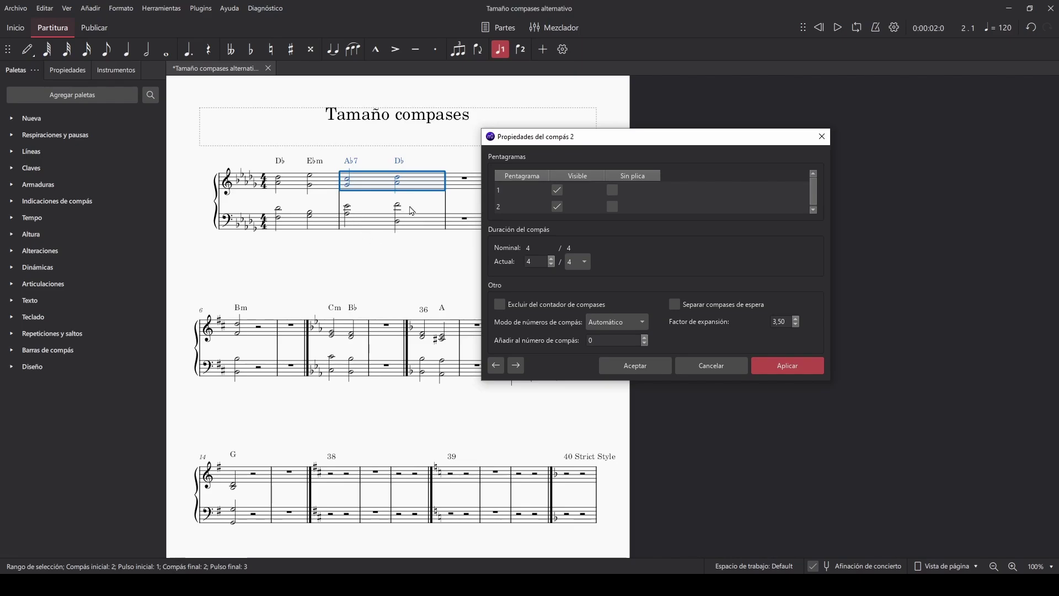
left_click(636, 367)
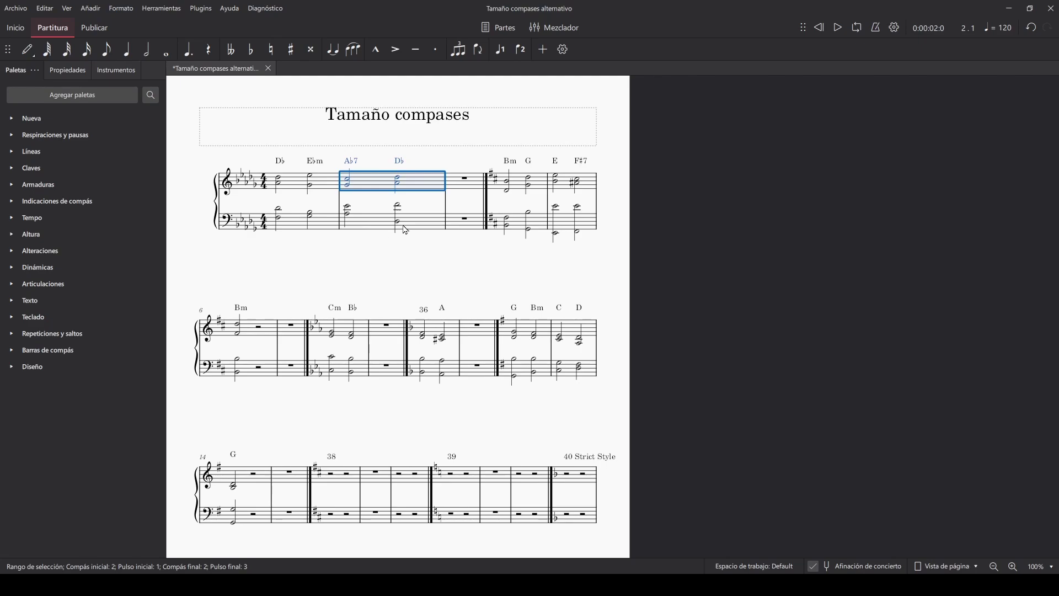
Reopen the properties of measure 2 and set its expansion factor to 1.80
right_click(382, 186)
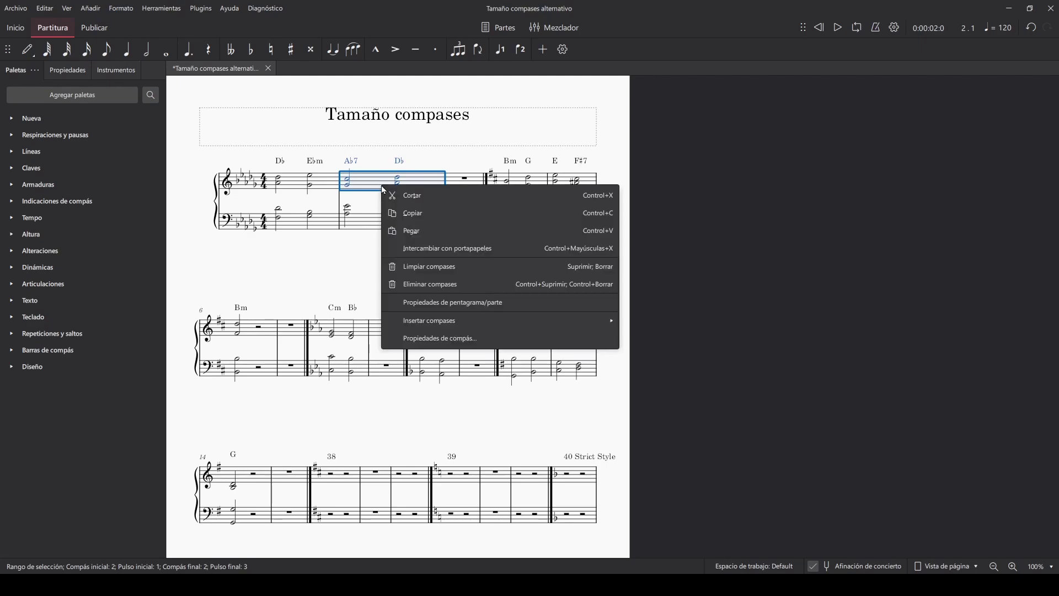
left_click(424, 341)
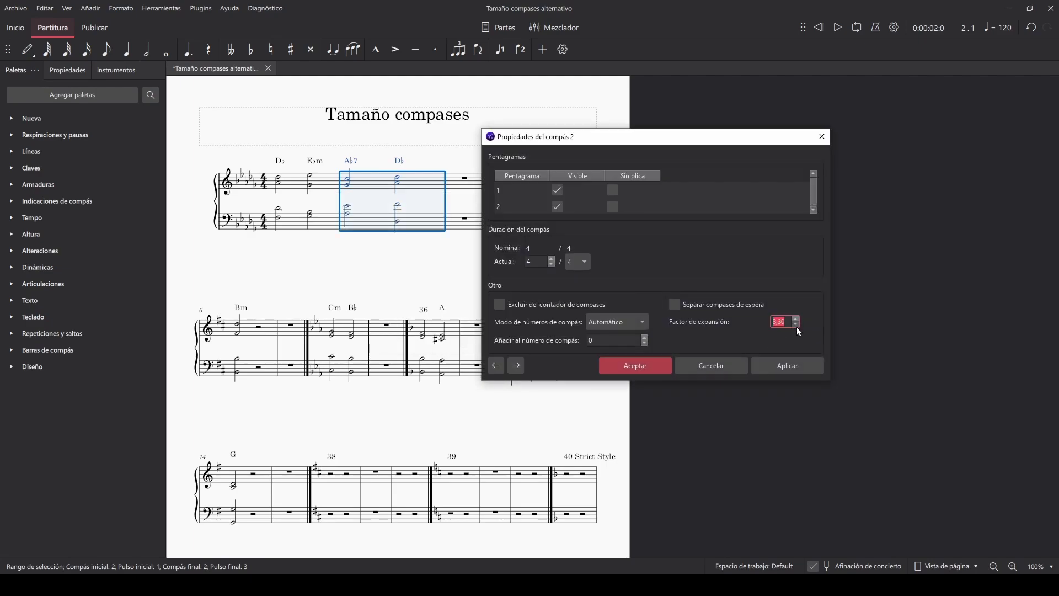
scroll(796, 325, "down", 10)
scroll(796, 331, "down", 5)
left_click(790, 366)
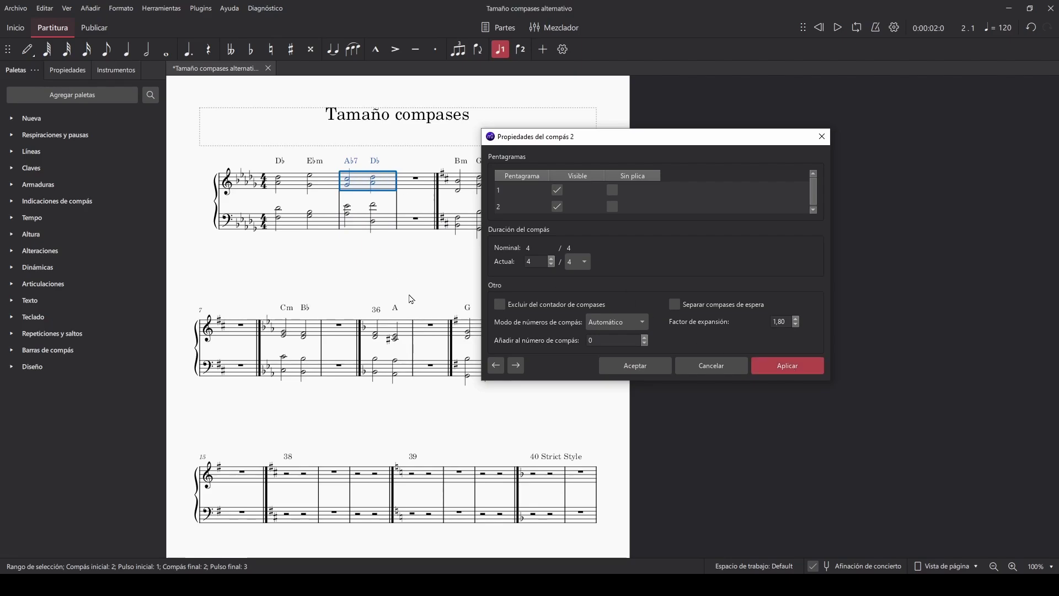
left_click(635, 366)
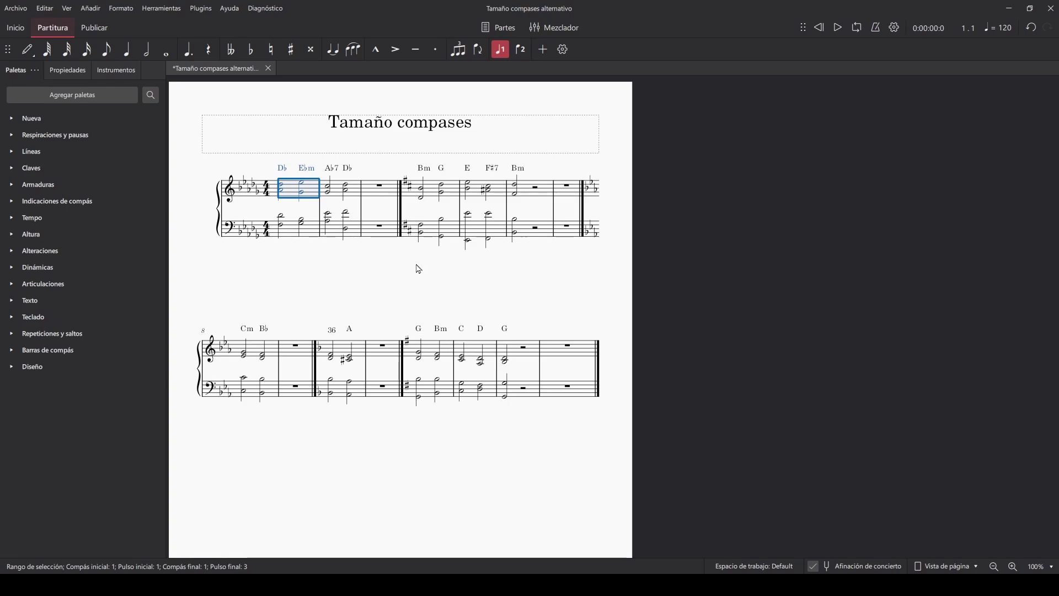
With measures 1 and 2 selected together, set the expansion factor to 4 in the properties of measure 2
left_click(357, 195, "shift")
right_click(336, 193)
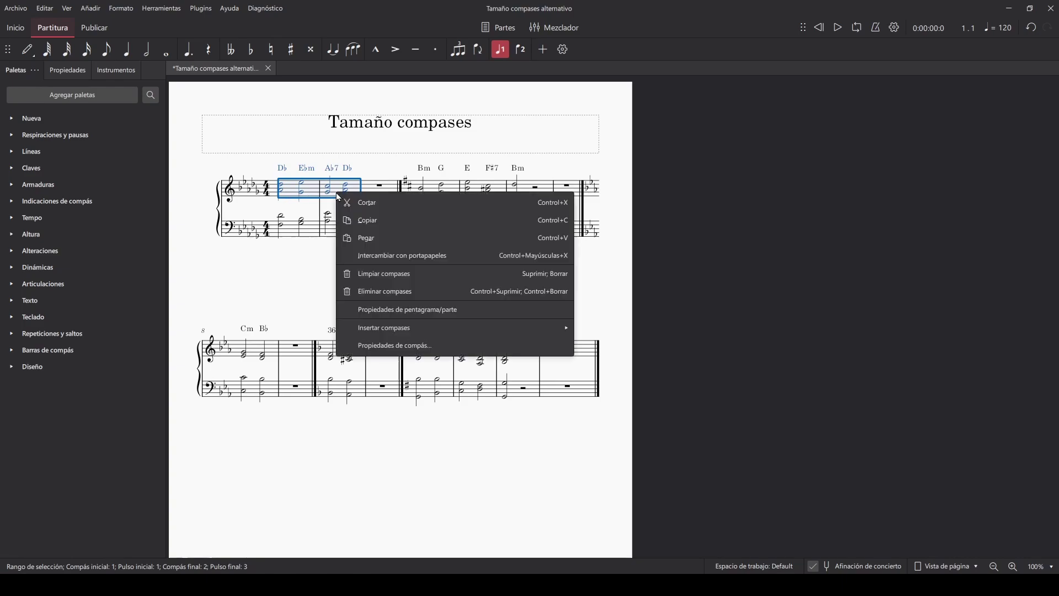
left_click(377, 346)
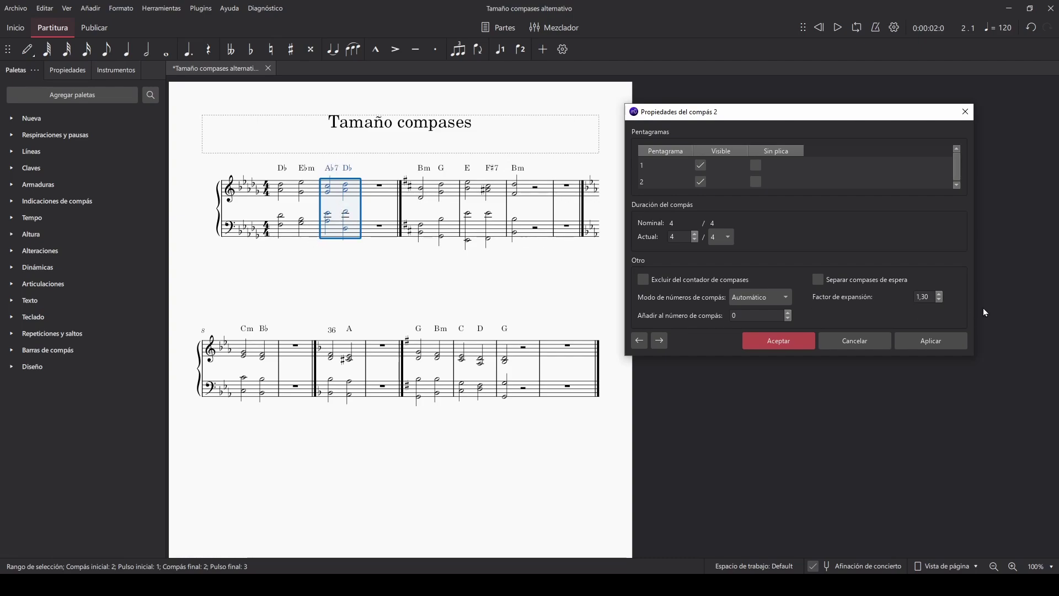
left_click_drag(932, 296, 910, 299)
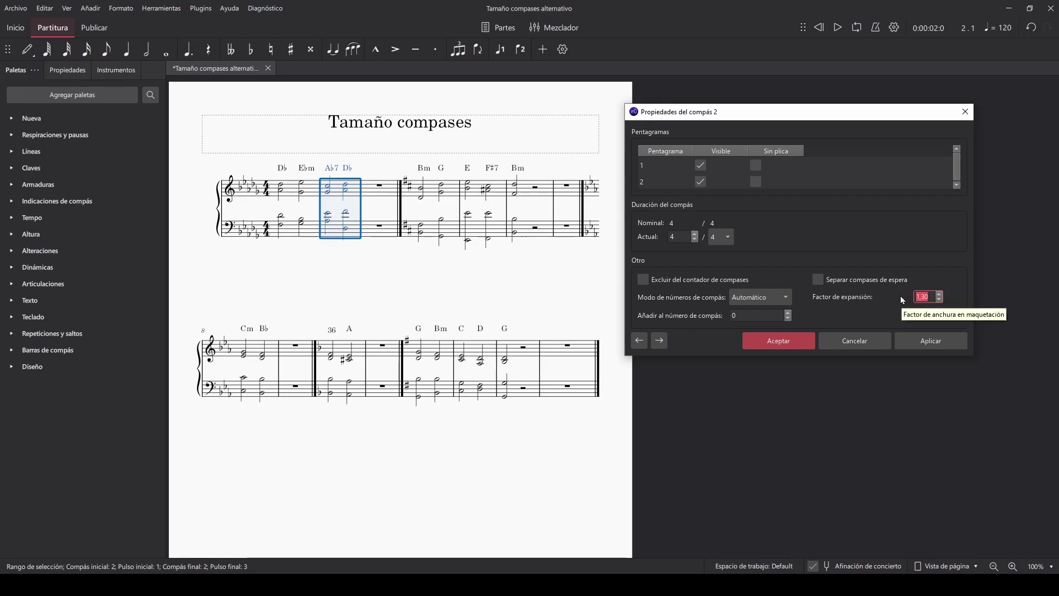
type("4")
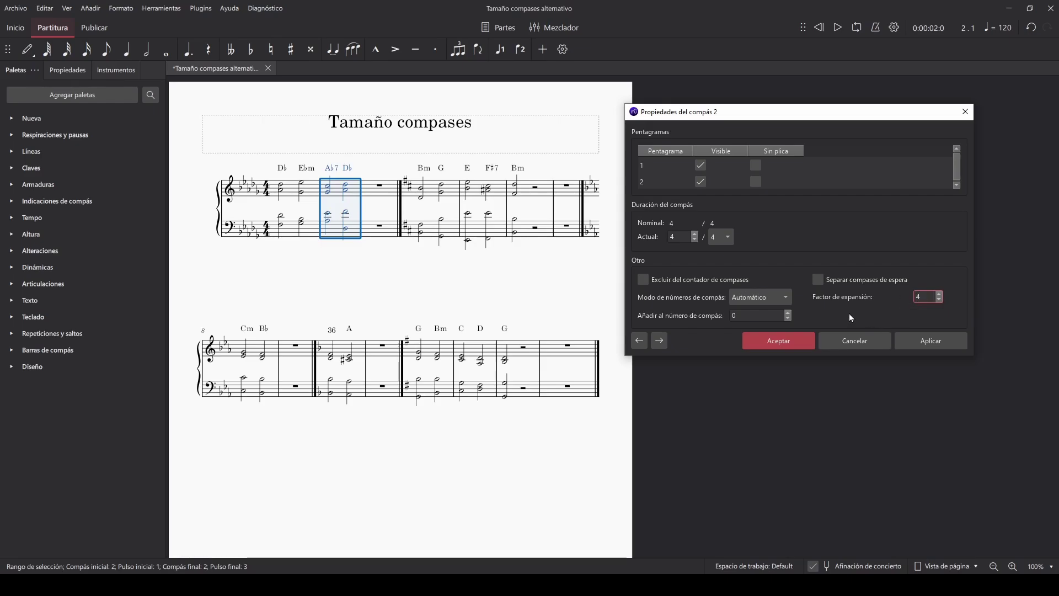
left_click(932, 340)
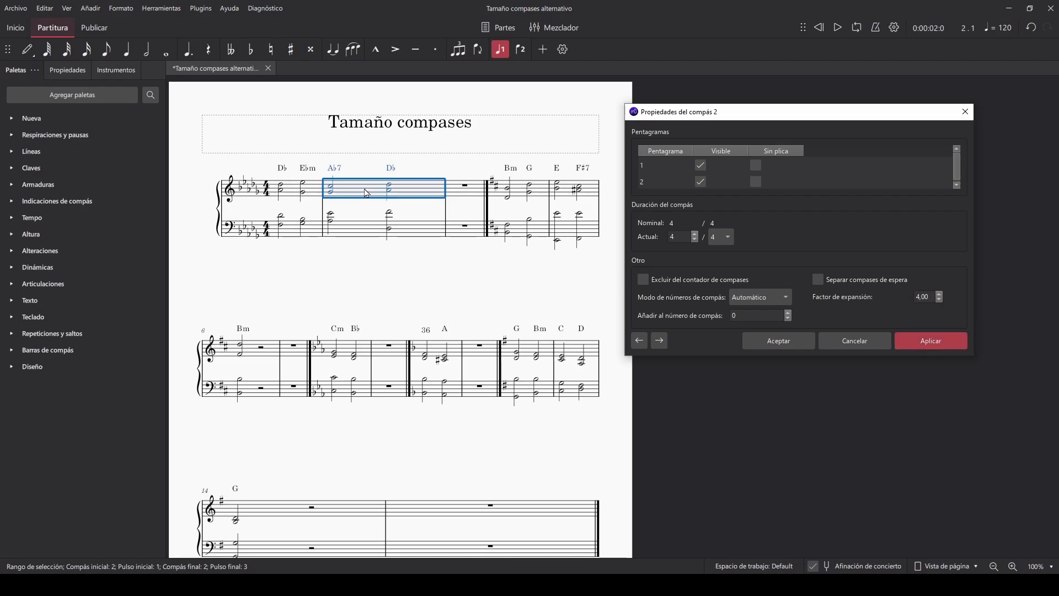
left_click(768, 344)
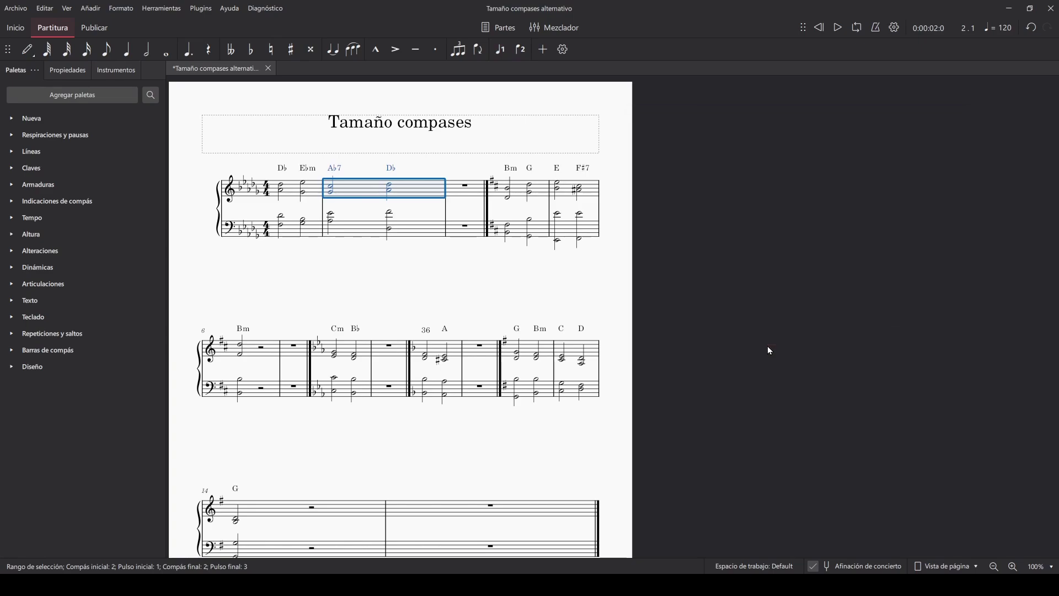
Select measures 4 and 5 together and set the expansion factor to 3 in the properties of measure 4
left_click(523, 194)
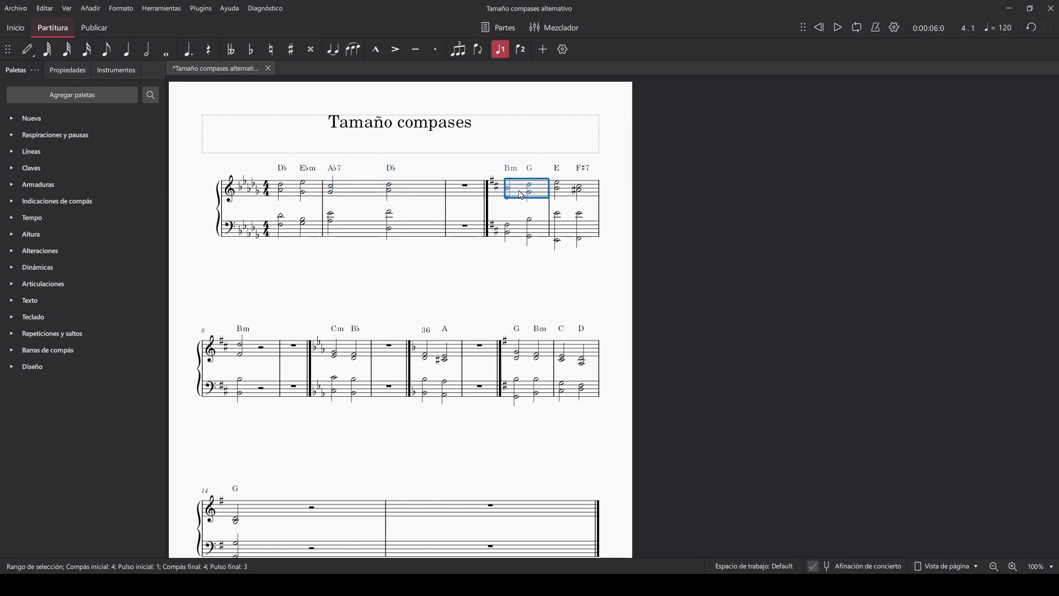
left_click(567, 193, "shift")
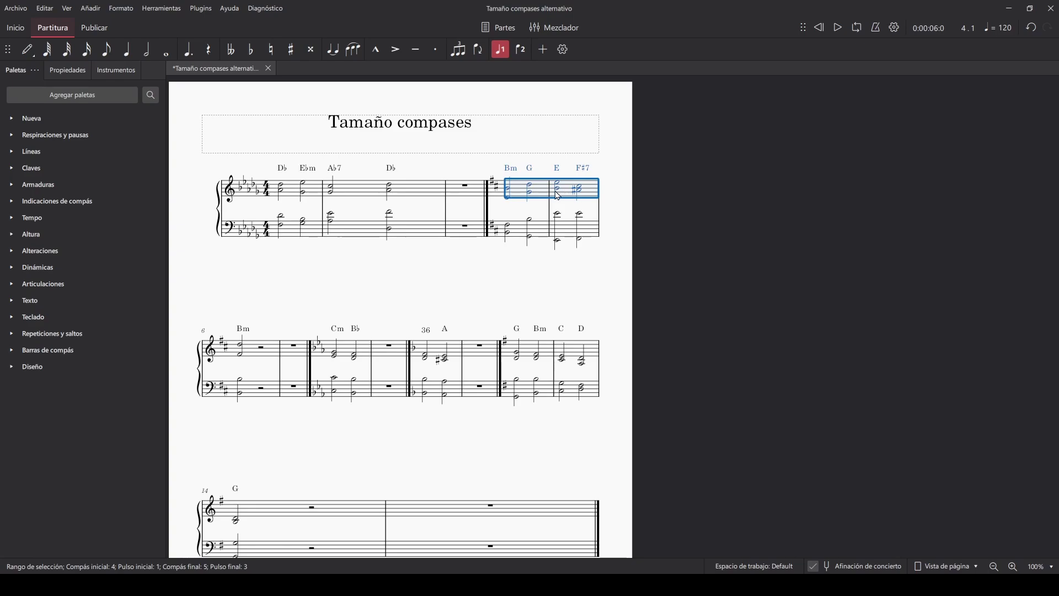
right_click(522, 191)
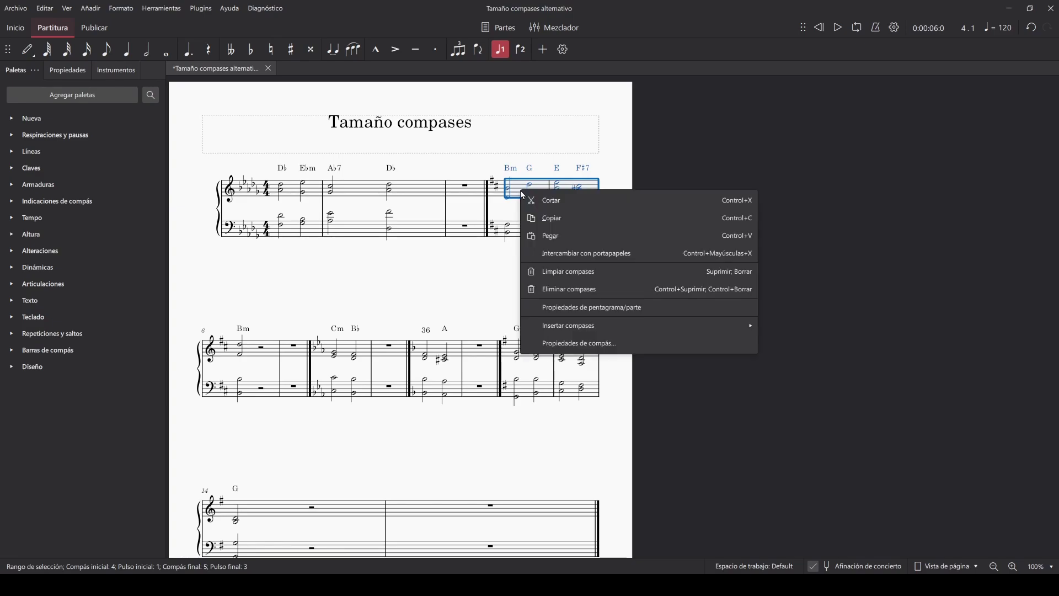
left_click(577, 344)
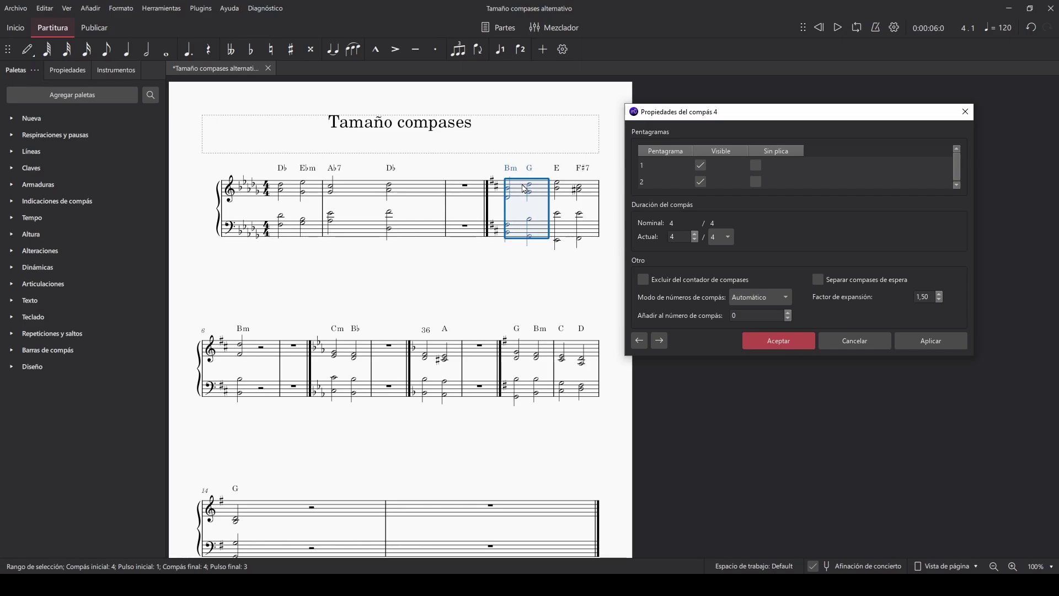
left_click_drag(932, 298, 909, 303)
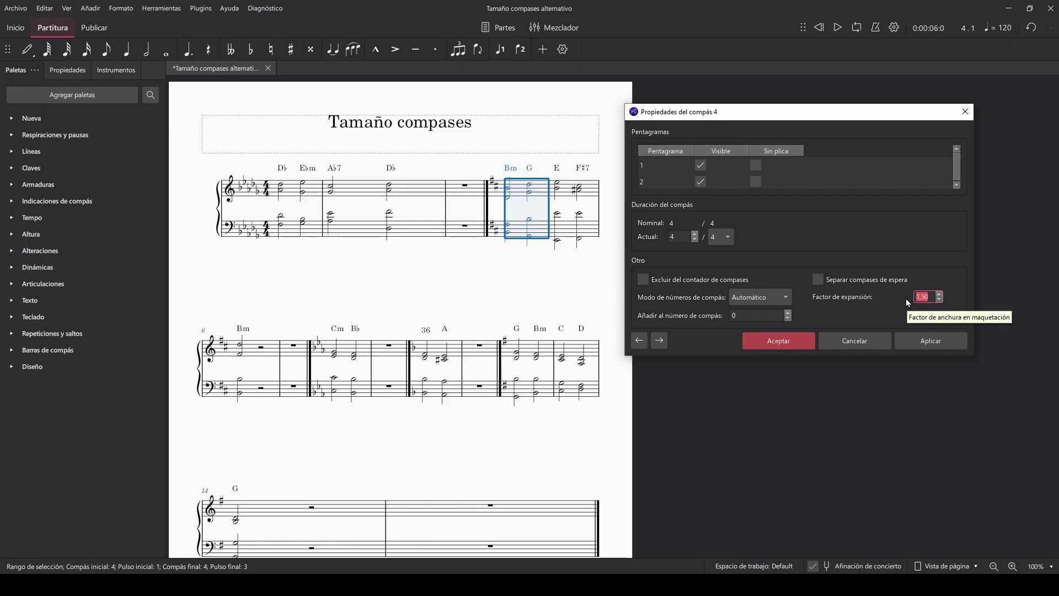
type("3")
left_click(928, 342)
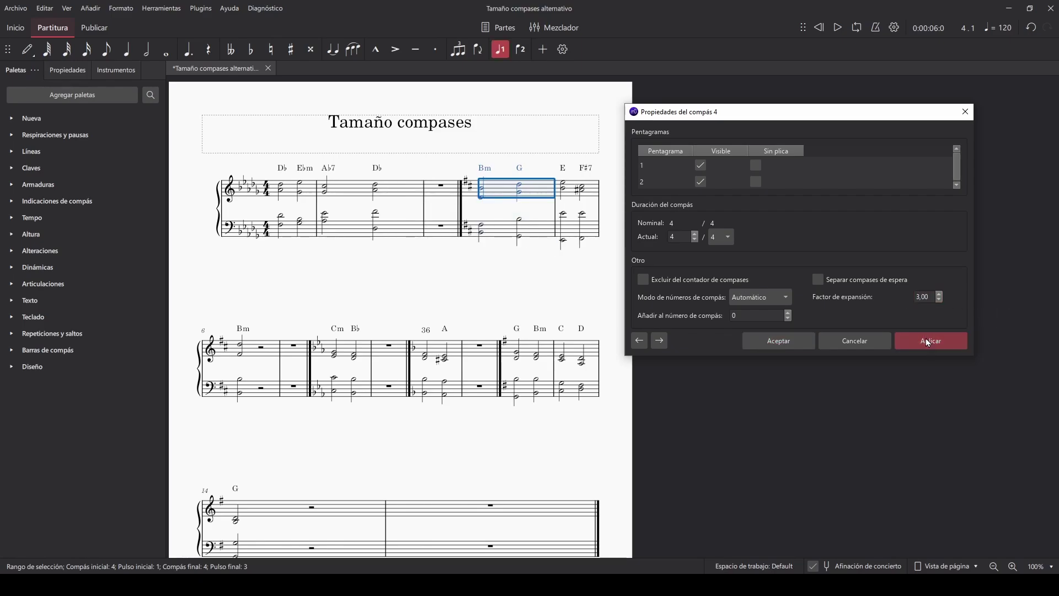